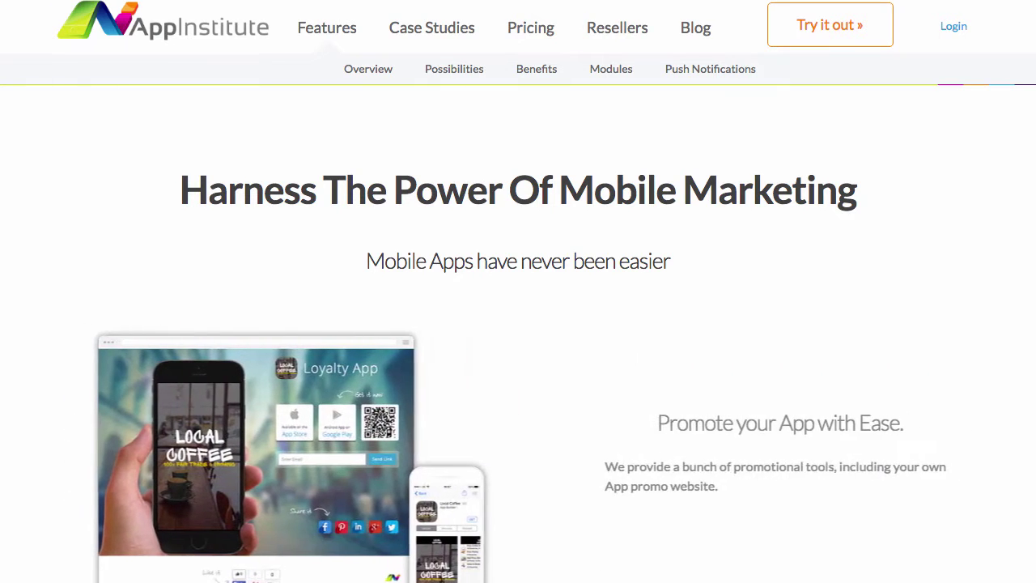
Look through the AppInstitute features overview and the app builder comparison with its monthly plan prices.
scroll(518, 324, "down", 7)
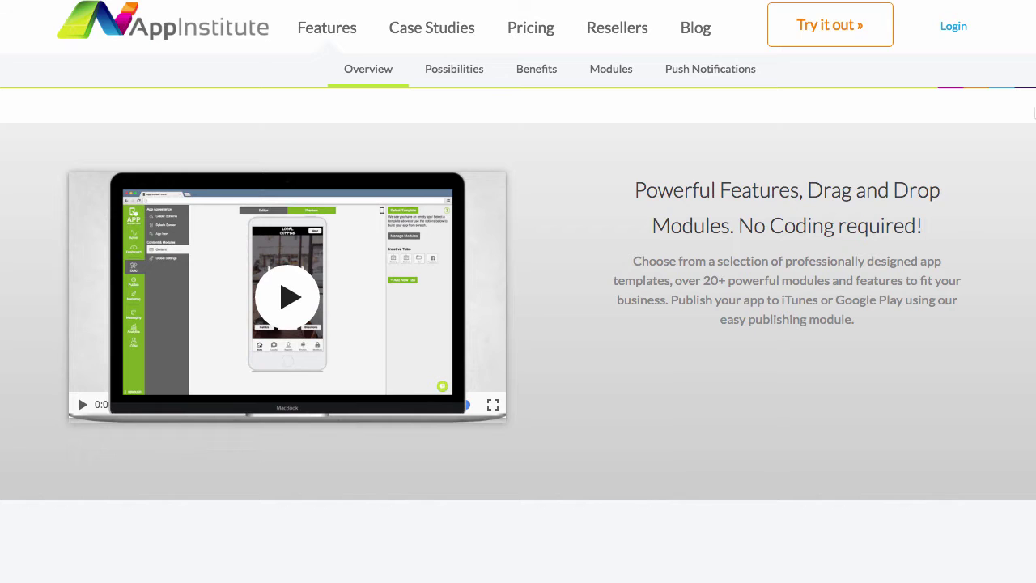
scroll(519, 318, "up", 1)
scroll(518, 324, "down", 5)
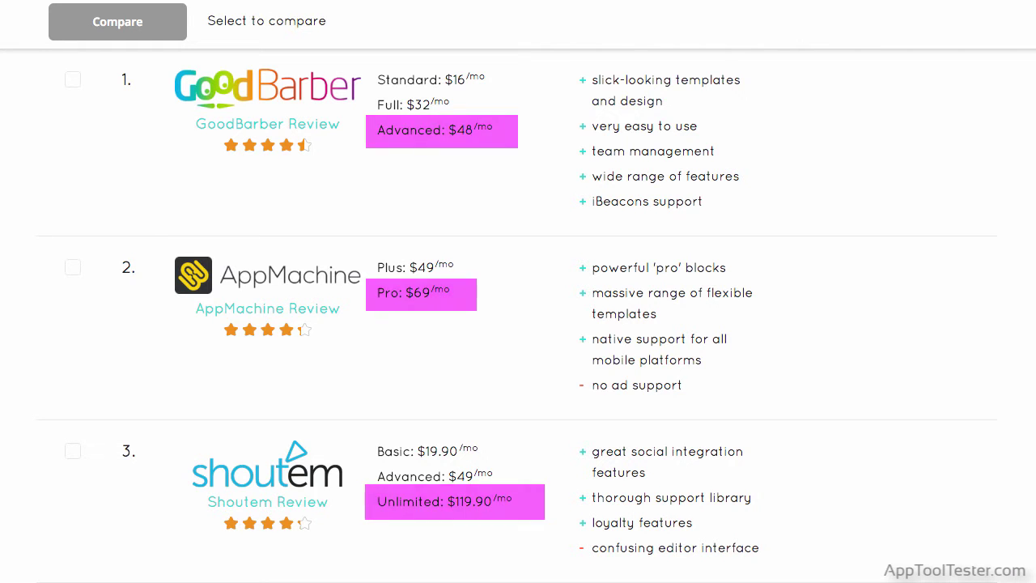
scroll(518, 324, "down", 5)
scroll(518, 324, "down", 1)
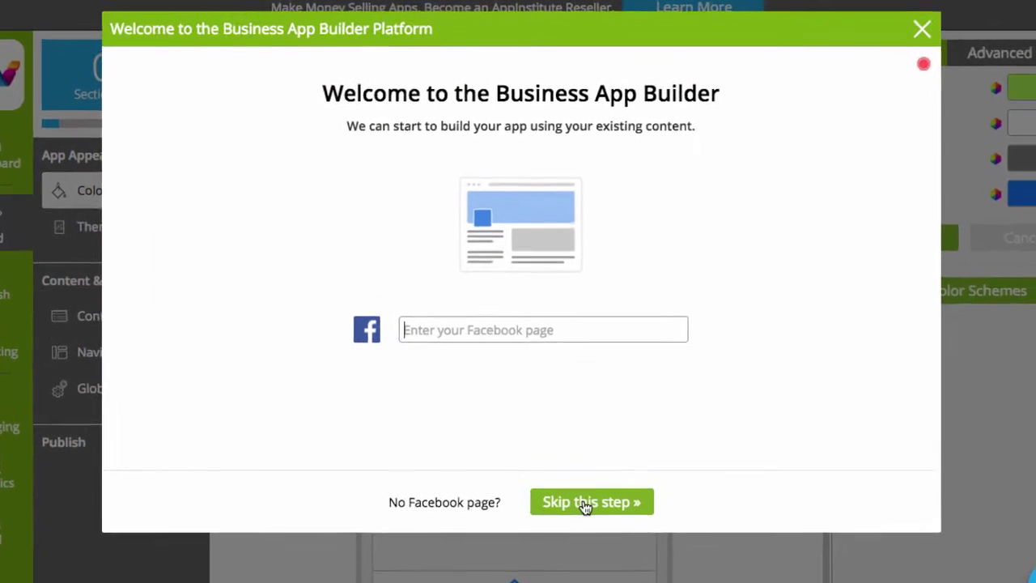
Skip the Facebook page import and start the app from the Restaurant template, after previewing Estate Agent, Golf Club and Informational.
left_click(593, 550)
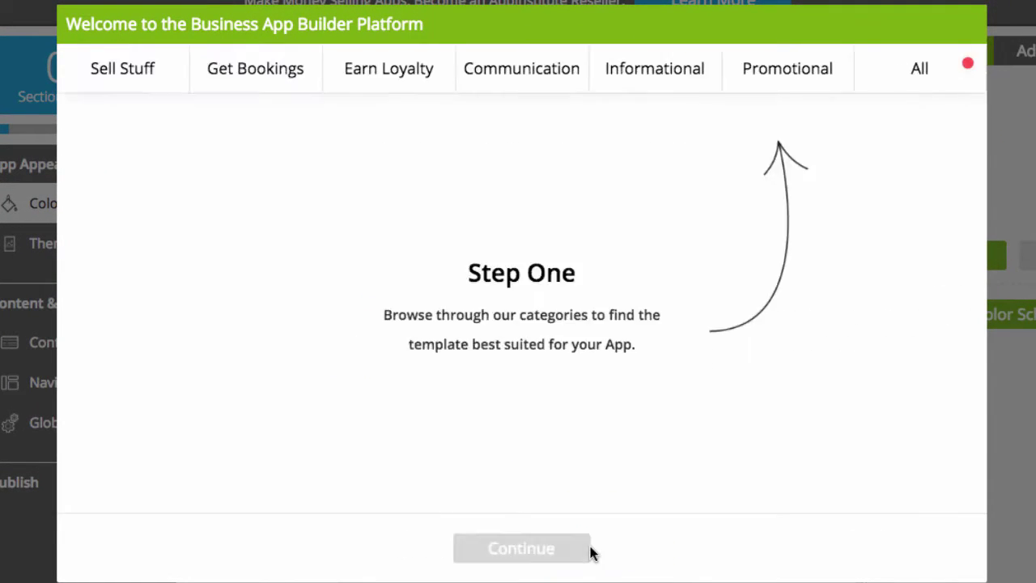
left_click(901, 75)
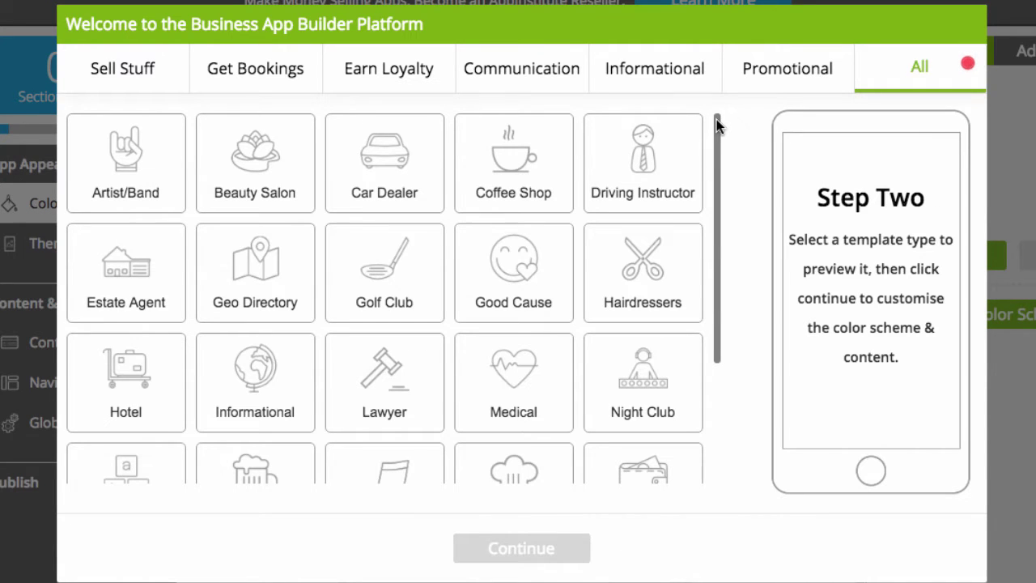
left_click_drag(717, 126, 717, 185)
left_click(126, 203)
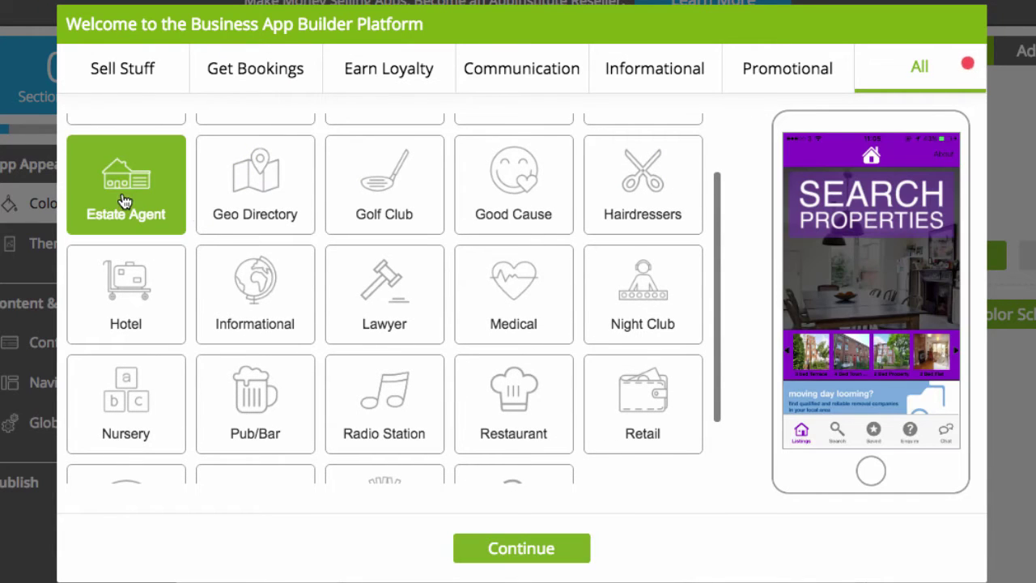
left_click(384, 204)
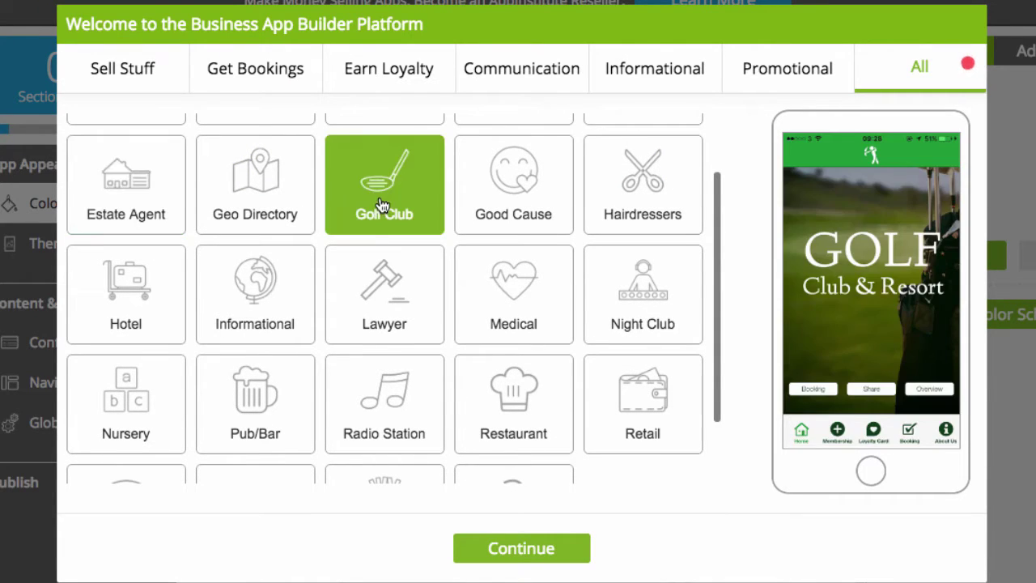
left_click(276, 299)
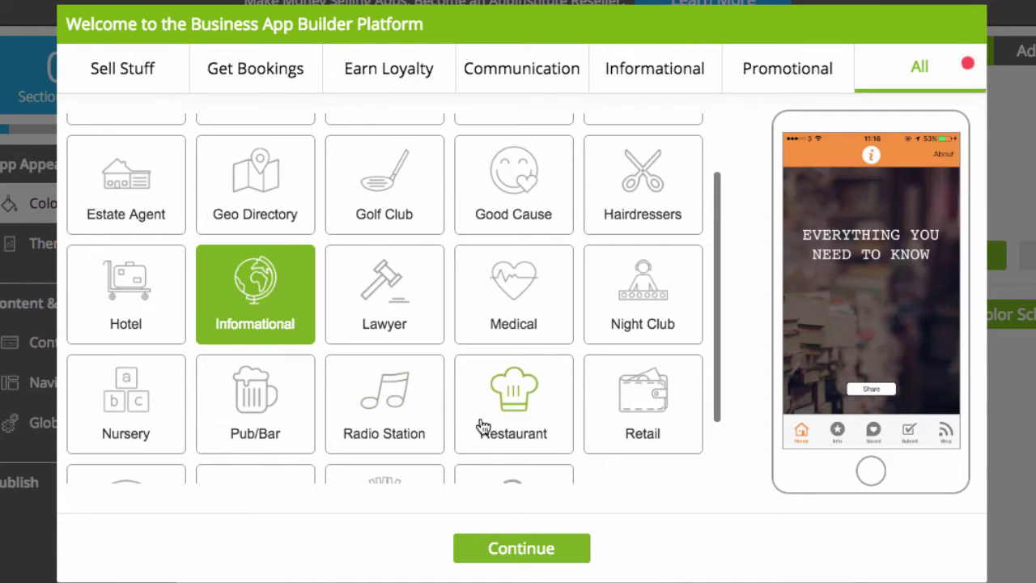
left_click(519, 404)
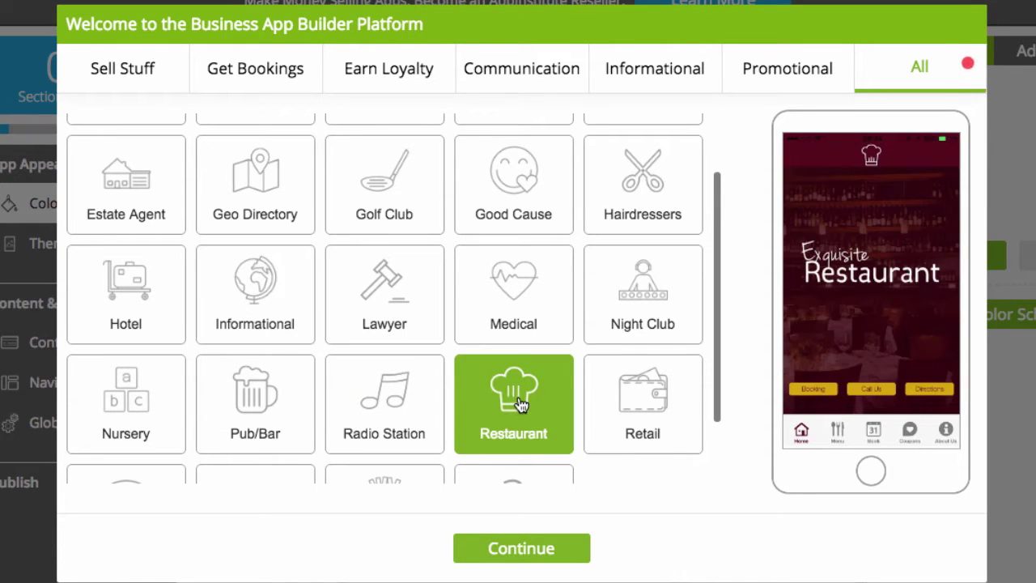
left_click(530, 549)
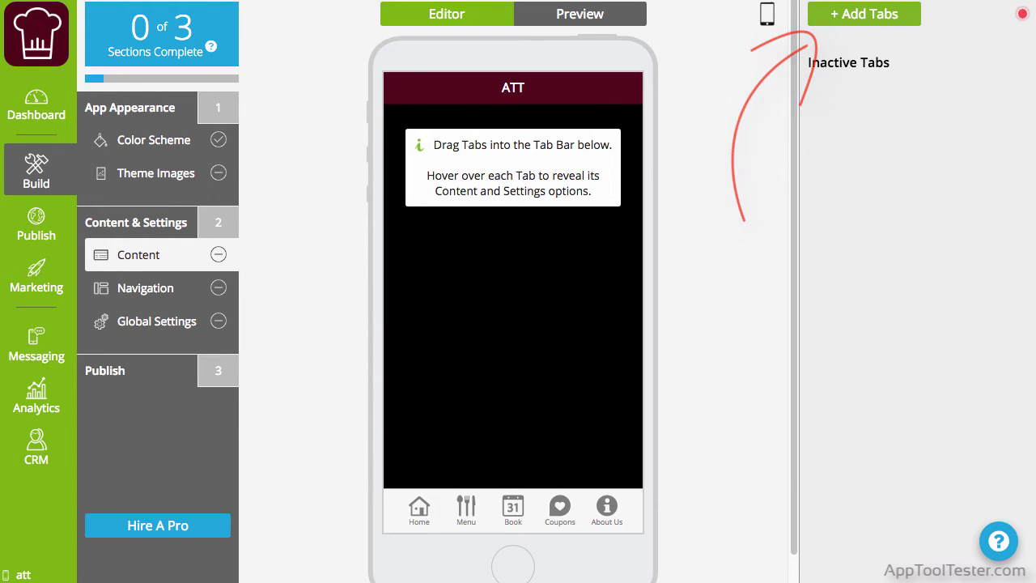
Consult the Knowledge Base help on adding content, and close it.
left_click(1002, 549)
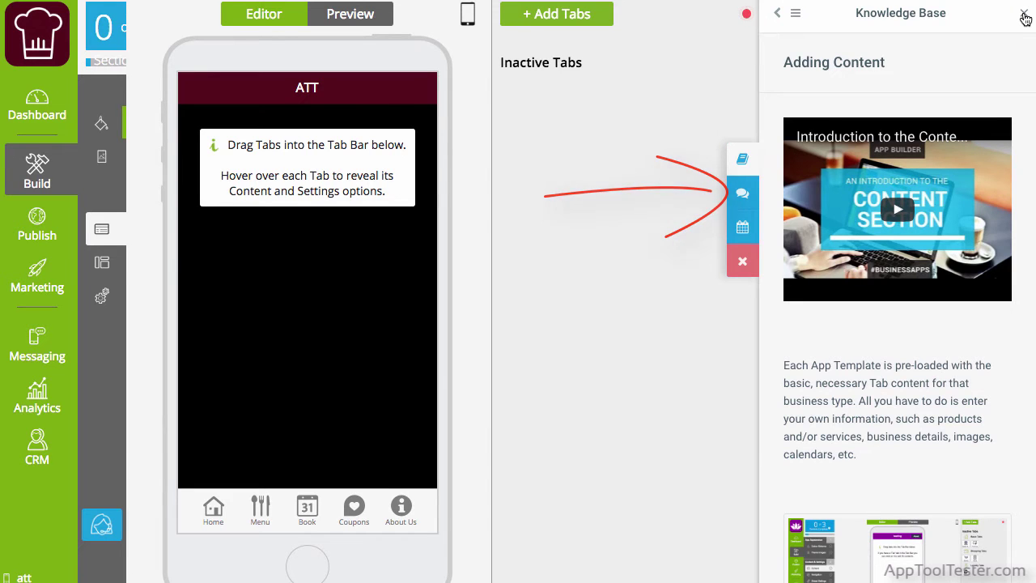
left_click(1024, 16)
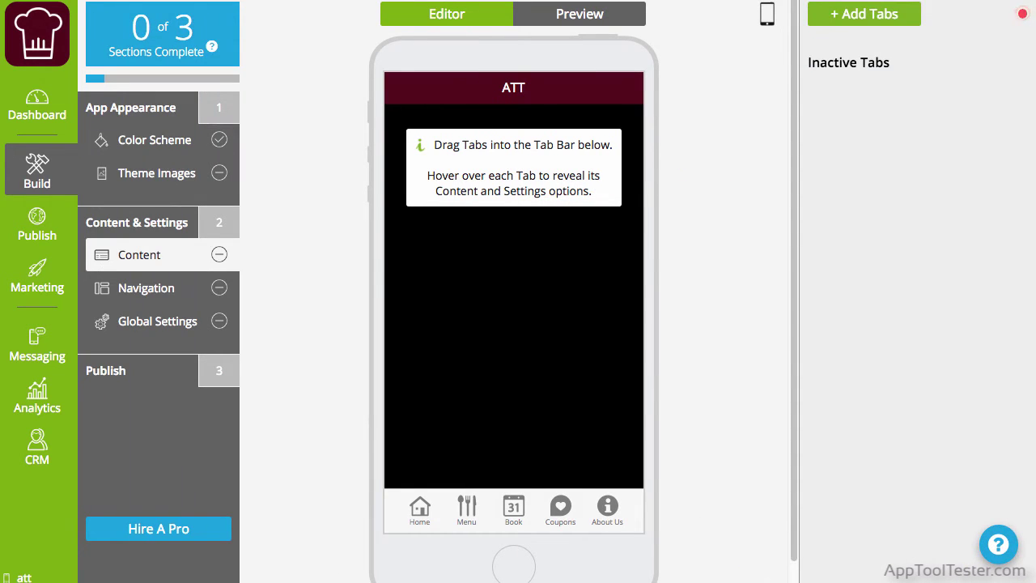
Switch the app's navigation type to Side Menu, and show the More list in the content editor.
left_click(158, 287)
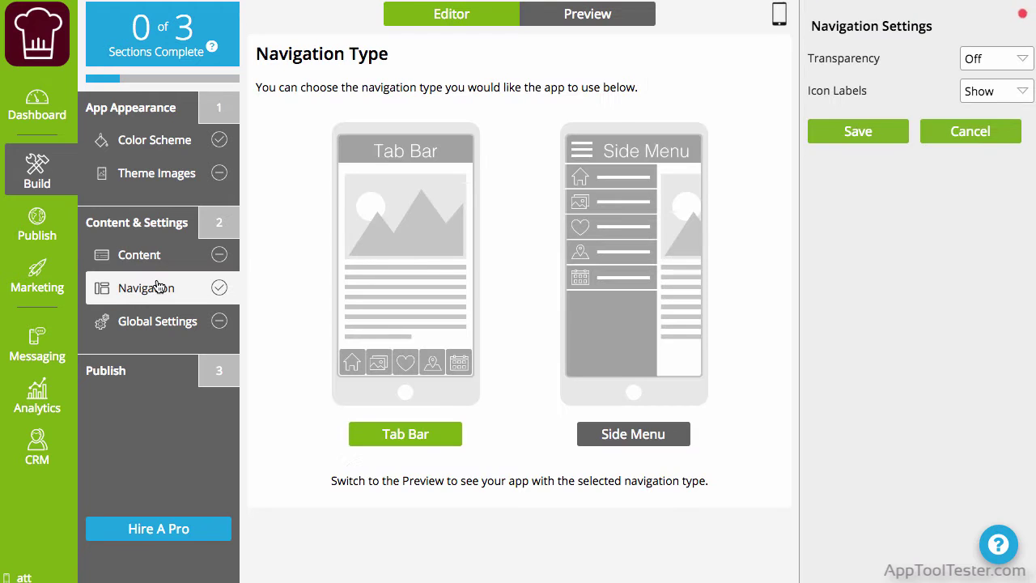
left_click(612, 436)
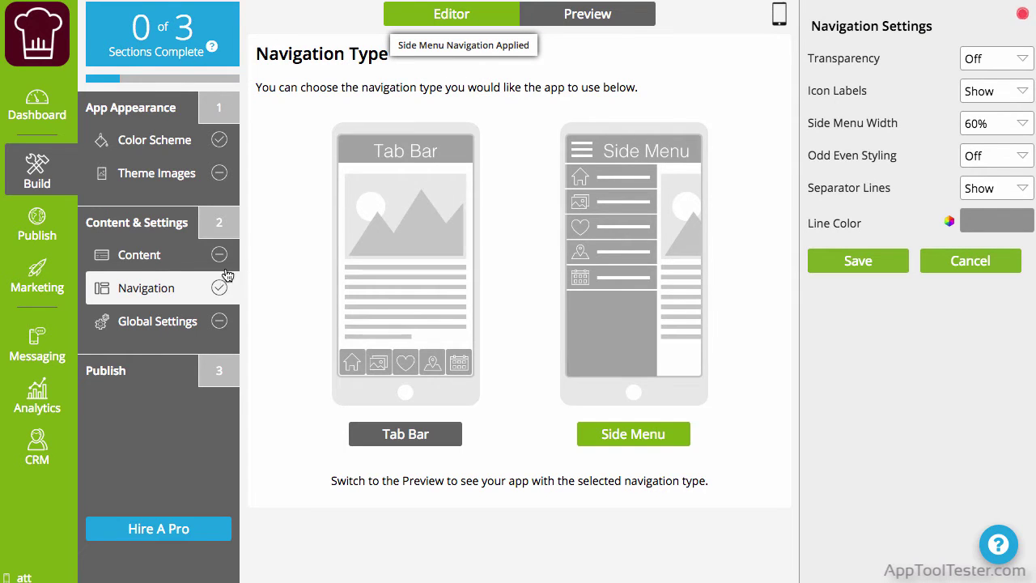
left_click(174, 259)
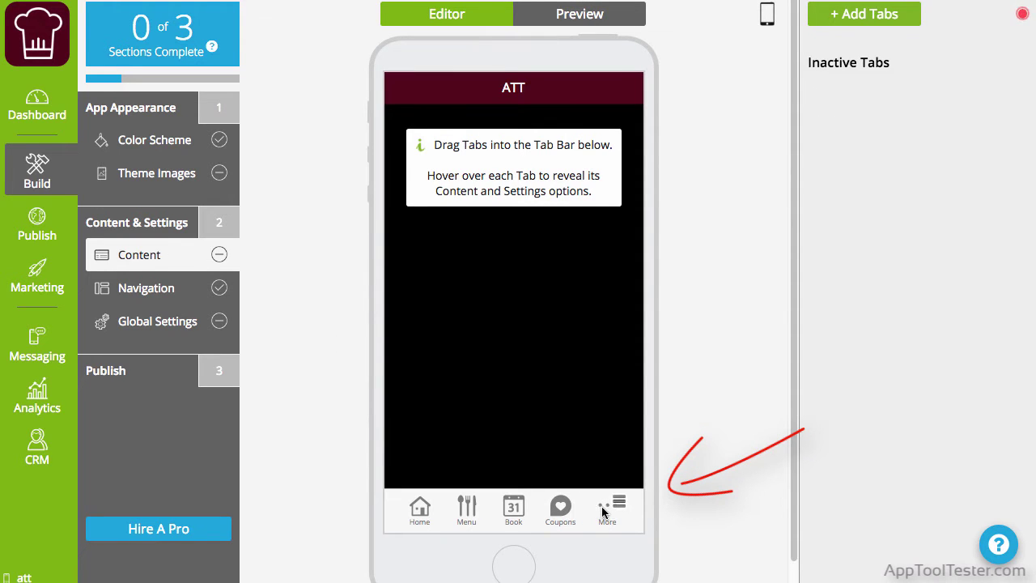
mouse_move(619, 503)
left_click(644, 472)
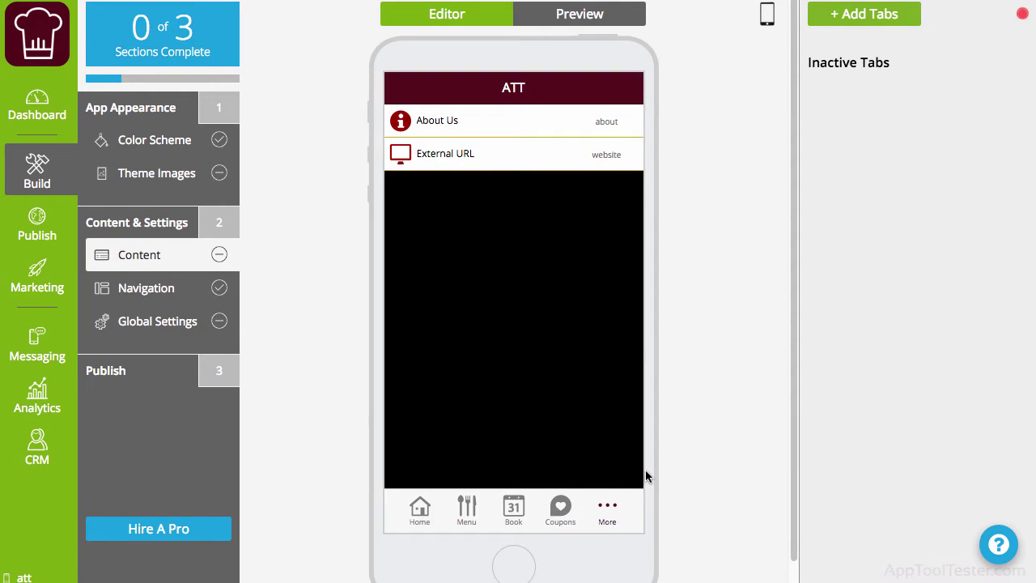
Examine the app's basic and advanced color scheme settings.
left_click(219, 289)
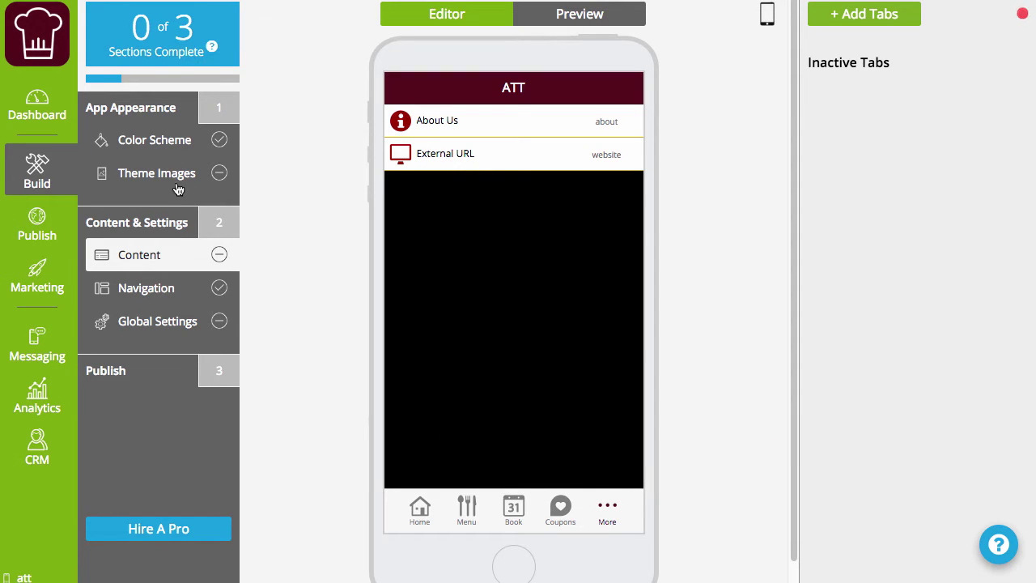
left_click(167, 131)
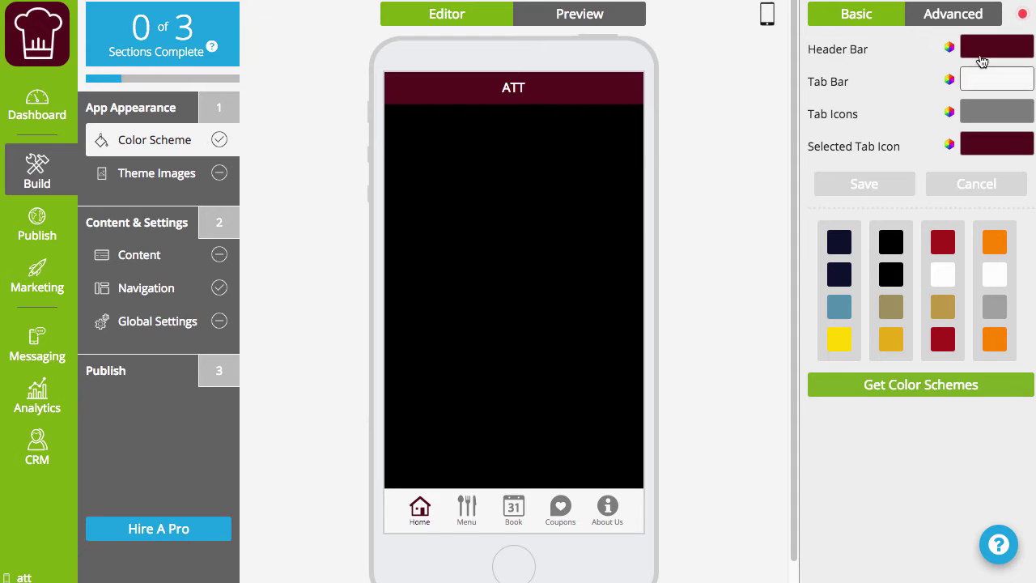
left_click(969, 16)
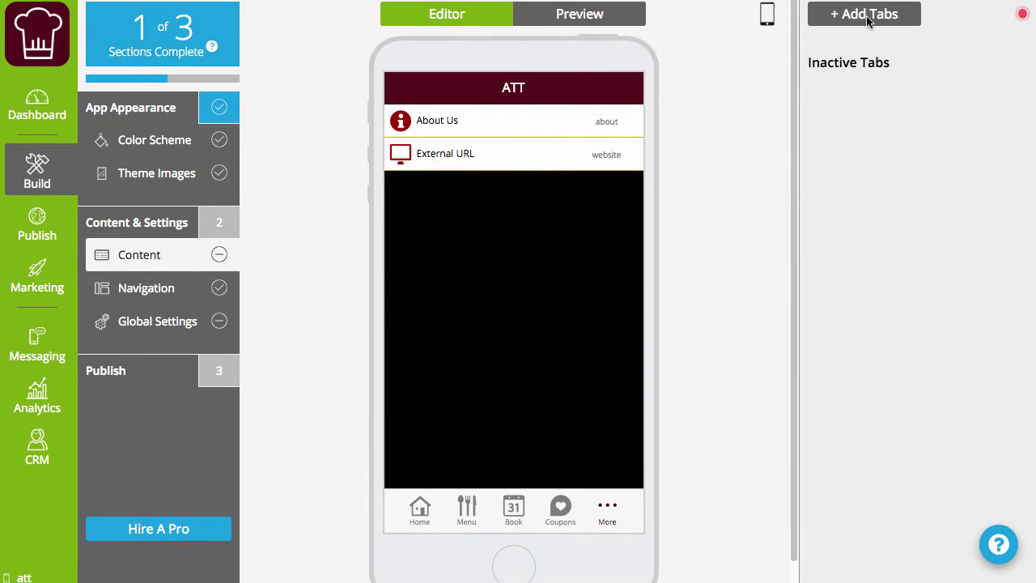
Browse all the available tab types and add the Food Ordering tabs to the app.
left_click(868, 20)
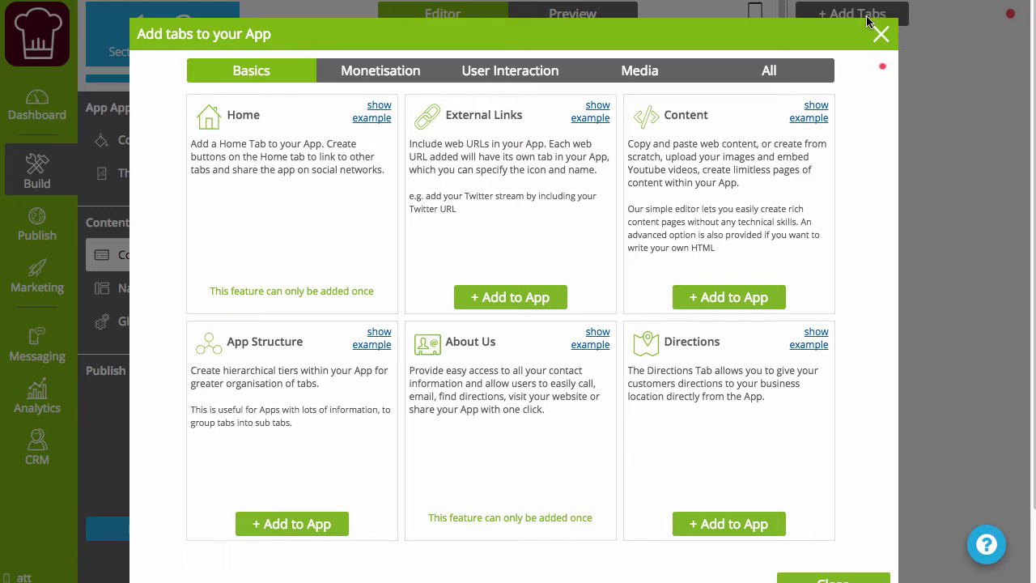
left_click(769, 70)
scroll(798, 140, "down", 1)
scroll(798, 139, "down", 3)
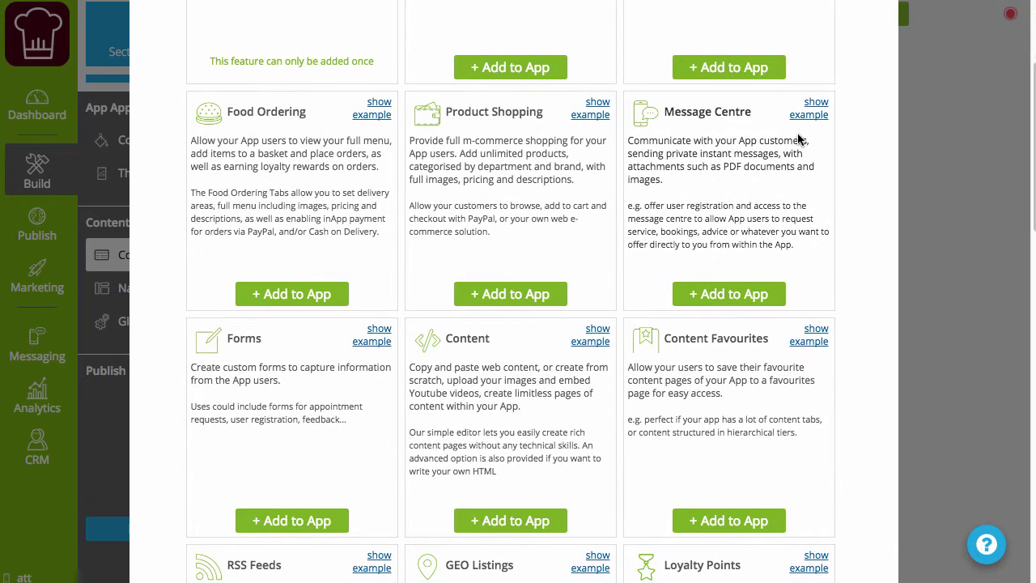
scroll(797, 138, "down", 4)
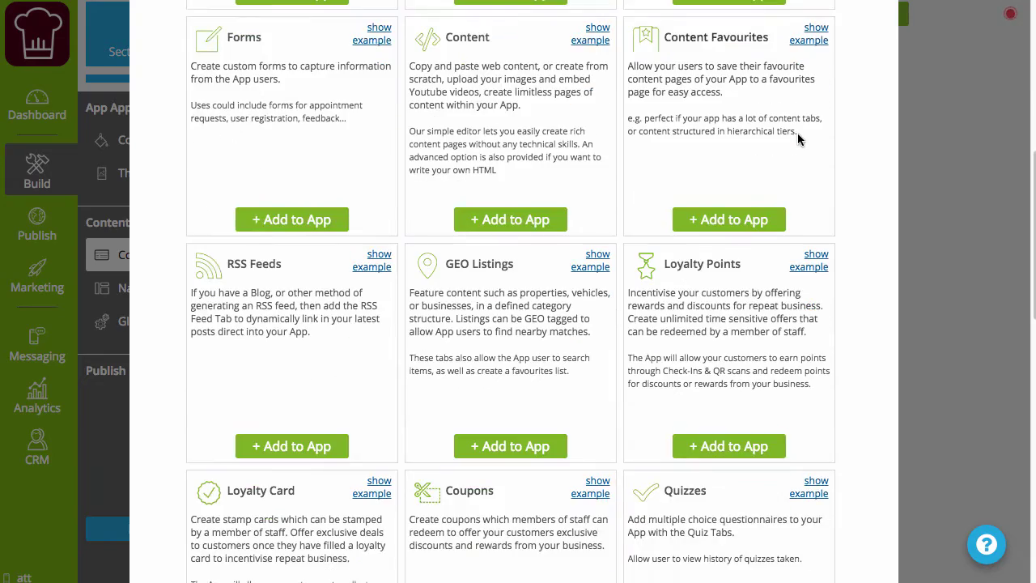
scroll(797, 139, "down", 3)
scroll(797, 139, "down", 4)
scroll(798, 139, "down", 6)
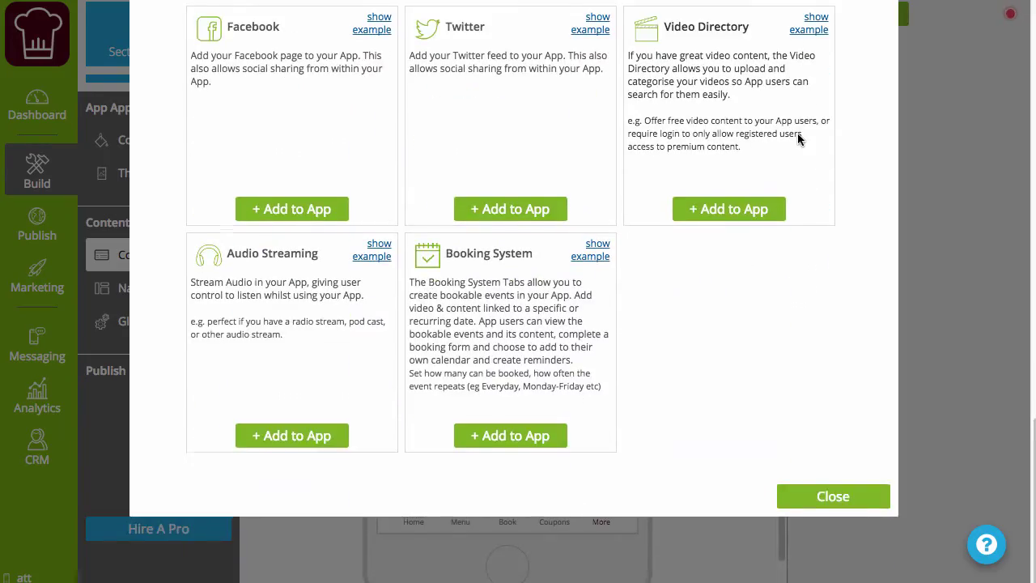
scroll(798, 139, "up", 15)
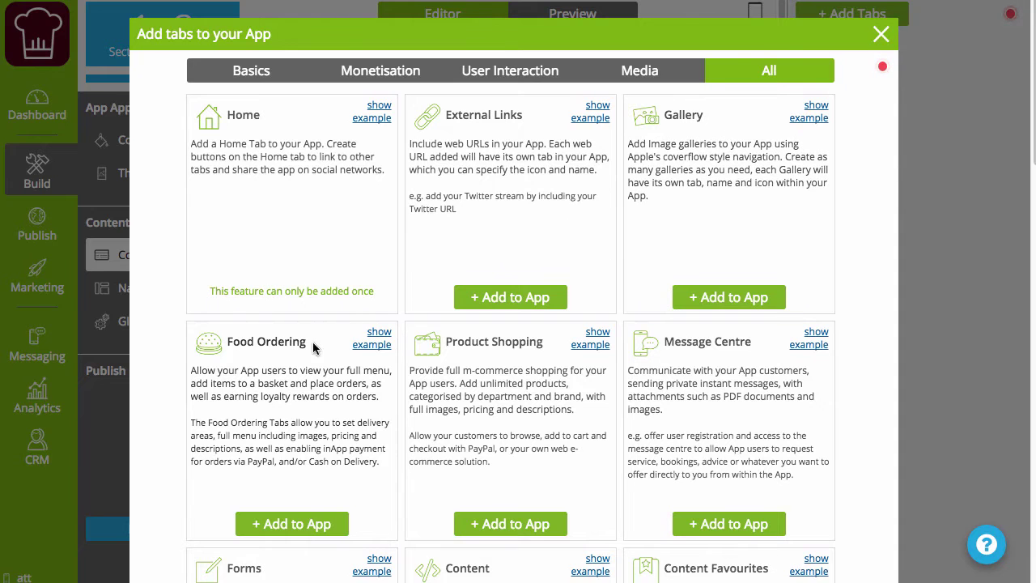
left_click(269, 522)
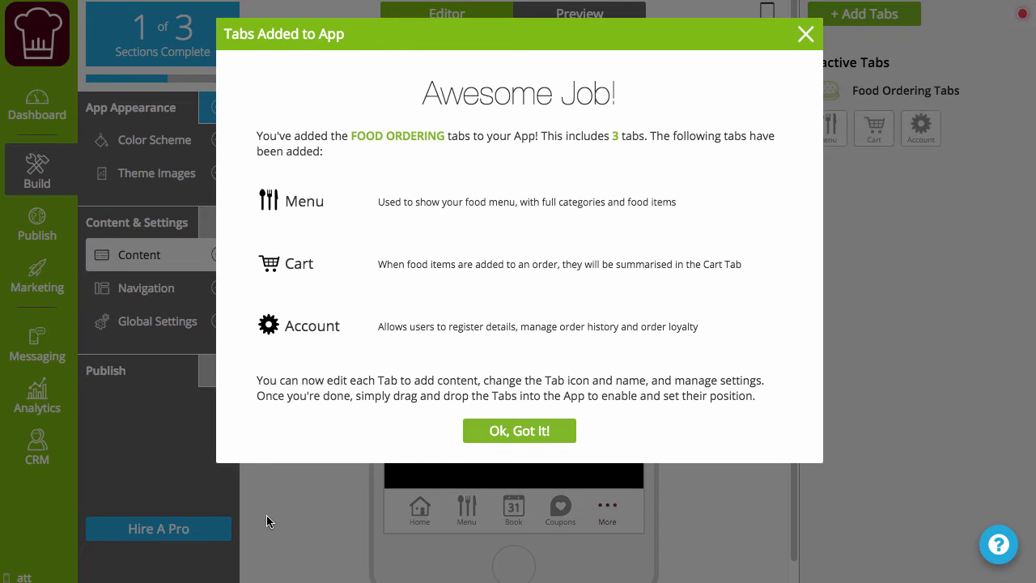
left_click(494, 431)
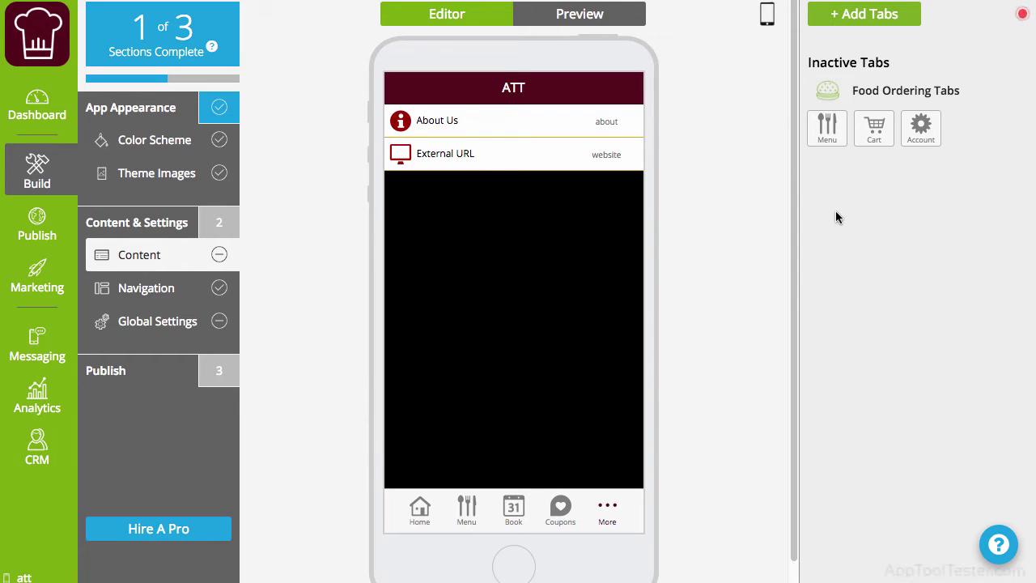
Review the content of the inactive Food Ordering Menu tab, and save its tab settings.
left_click(835, 139)
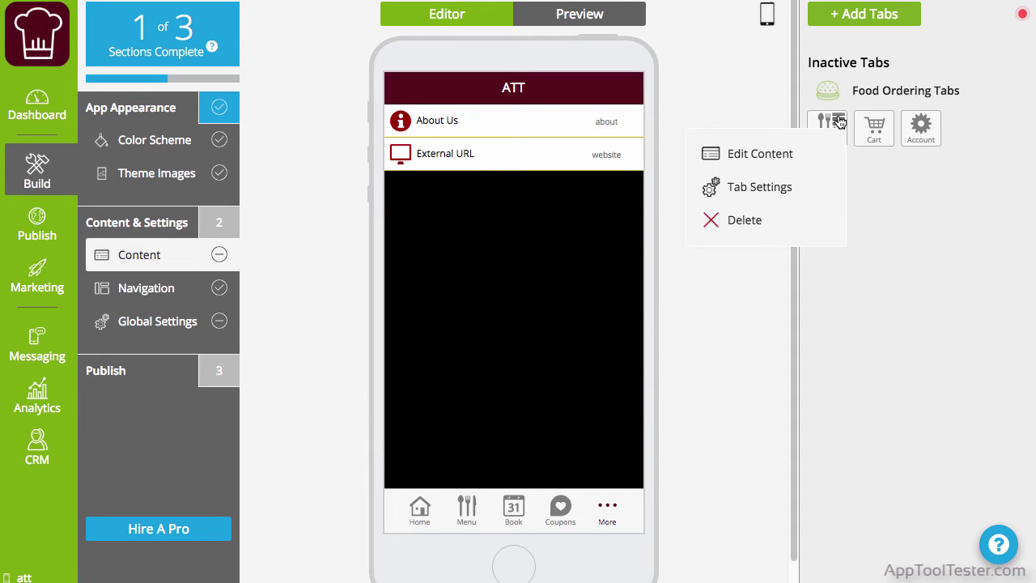
left_click(800, 148)
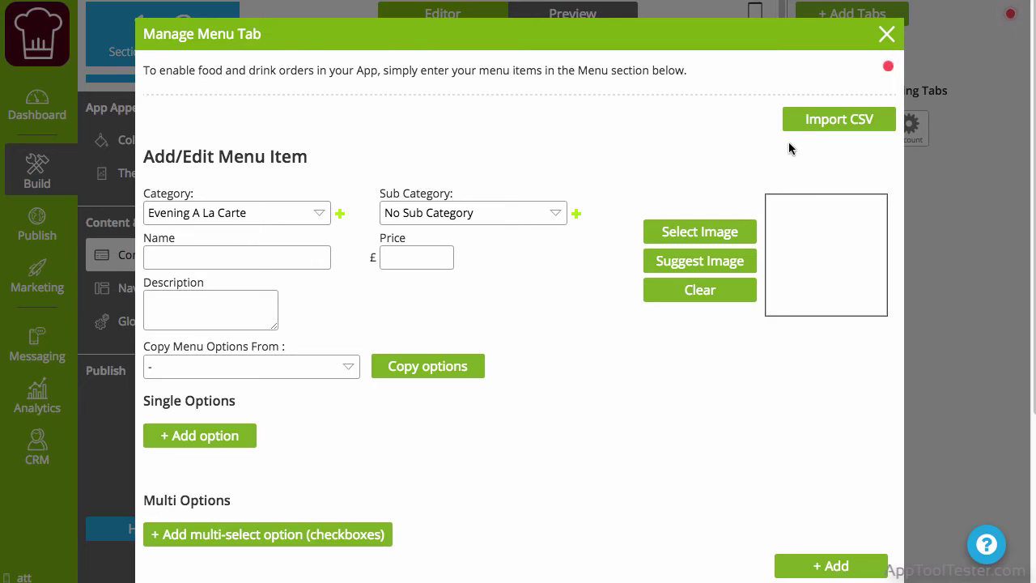
scroll(658, 135, "down", 3)
scroll(623, 272, "down", 3)
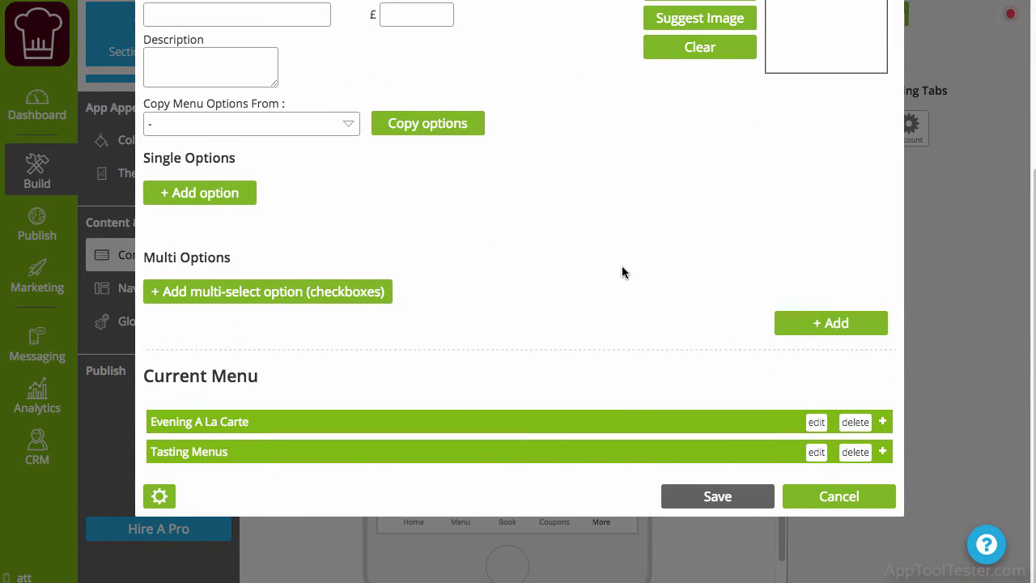
left_click(154, 496)
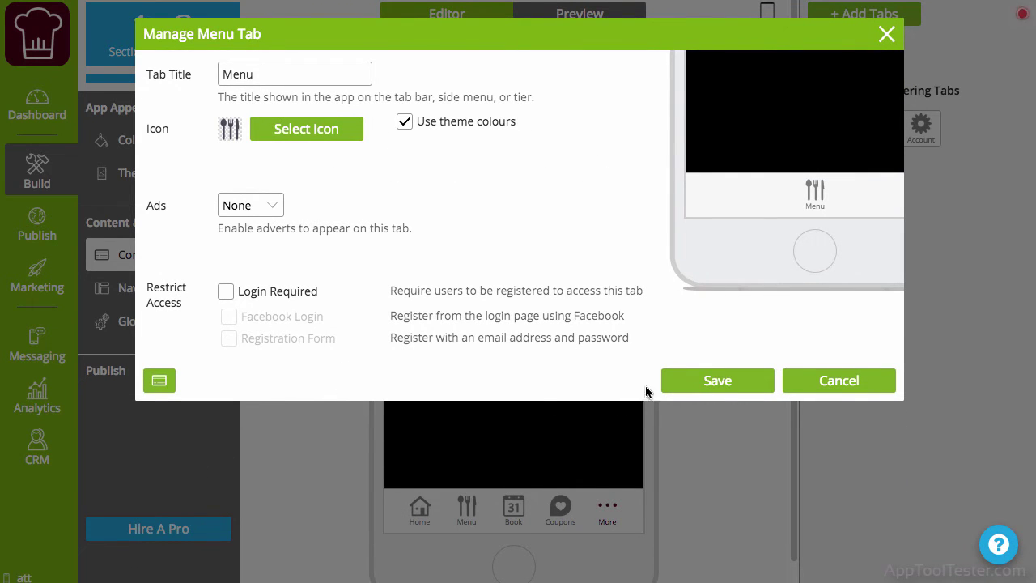
left_click(683, 380)
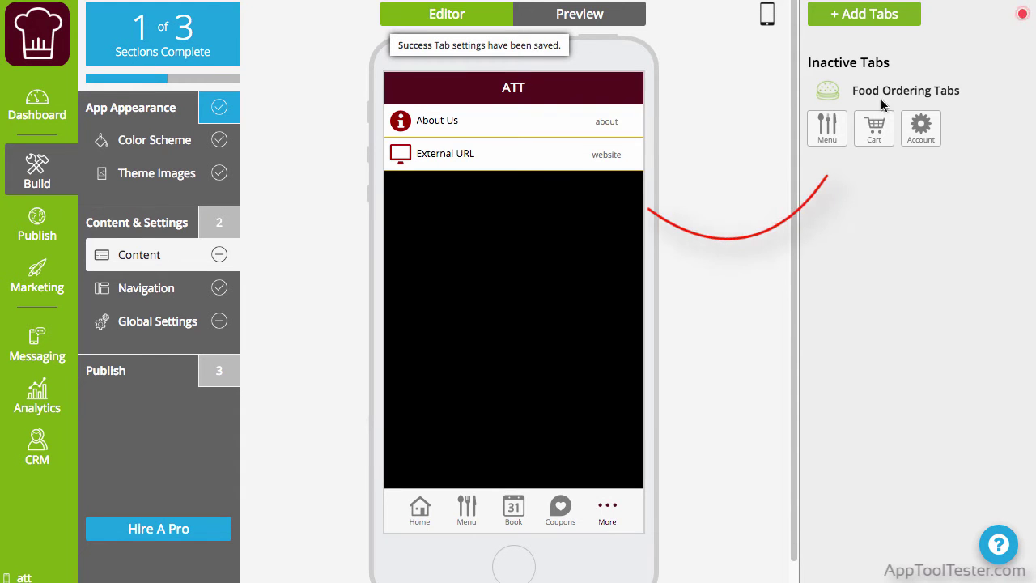
Place the inactive Menu tab below External URL in the app's More list, and check the side menu in the app preview.
left_click_drag(828, 123, 527, 197)
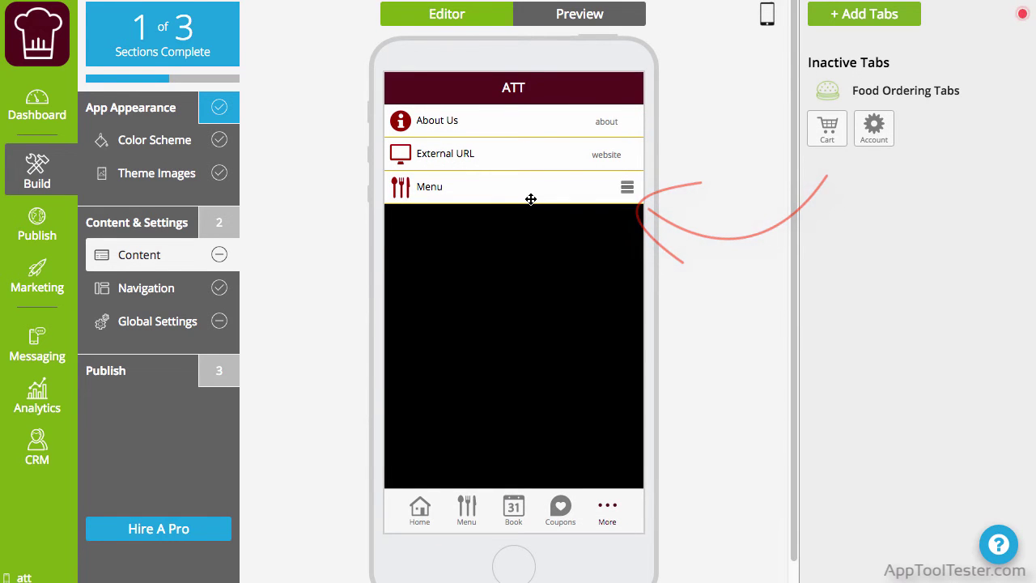
left_click(575, 22)
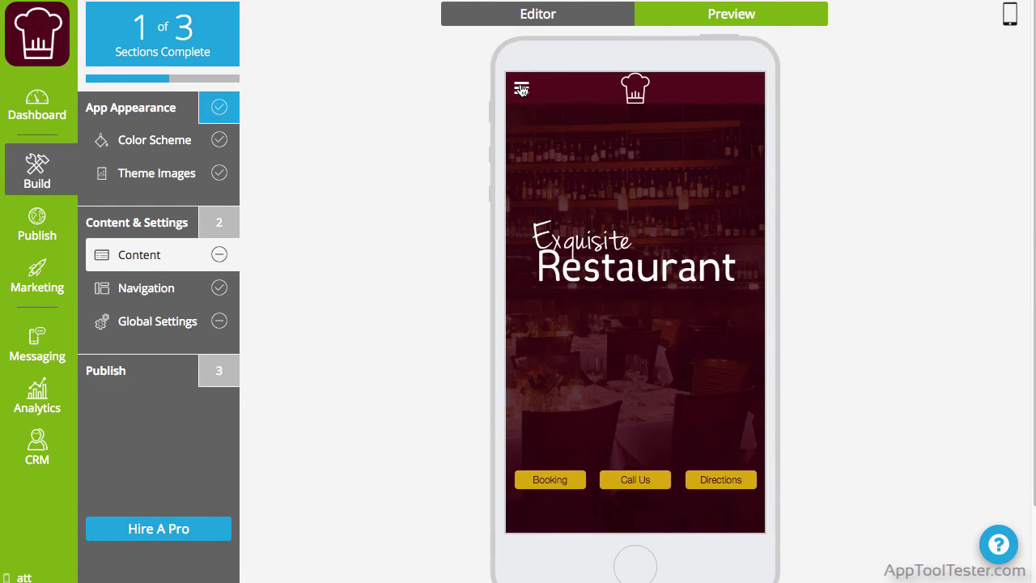
left_click(521, 89)
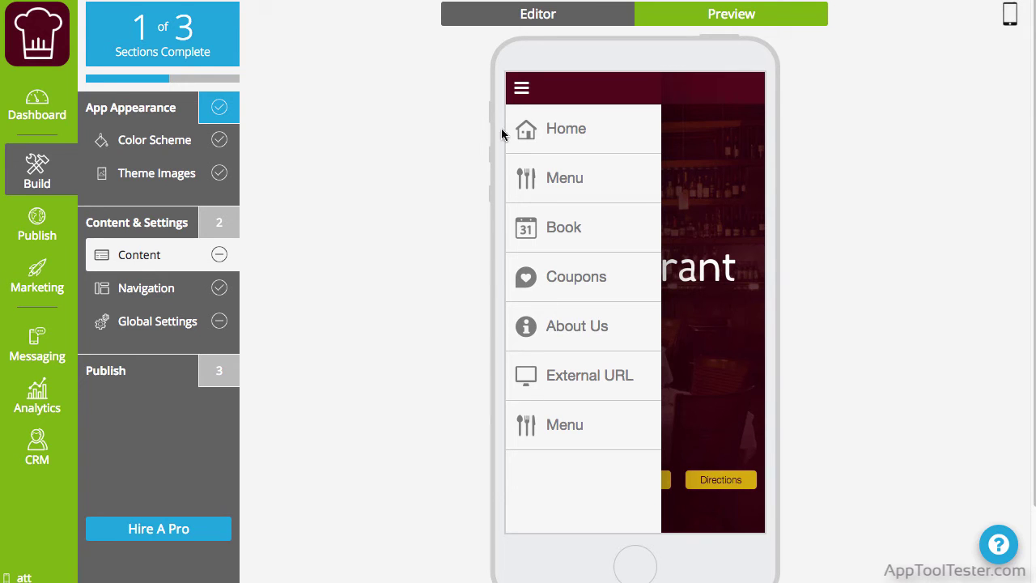
left_click(520, 91)
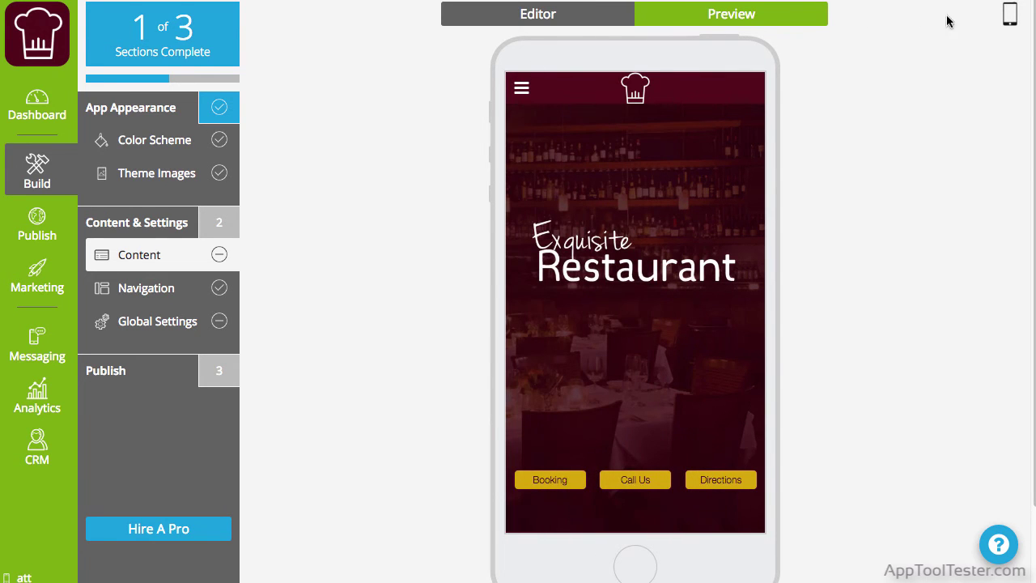
left_click(1009, 24)
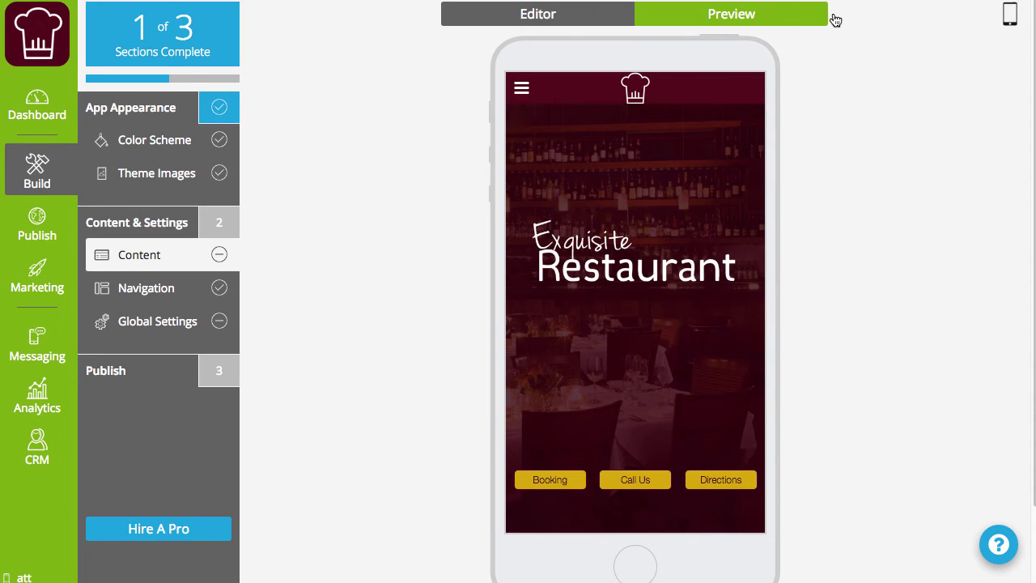
left_click(556, 17)
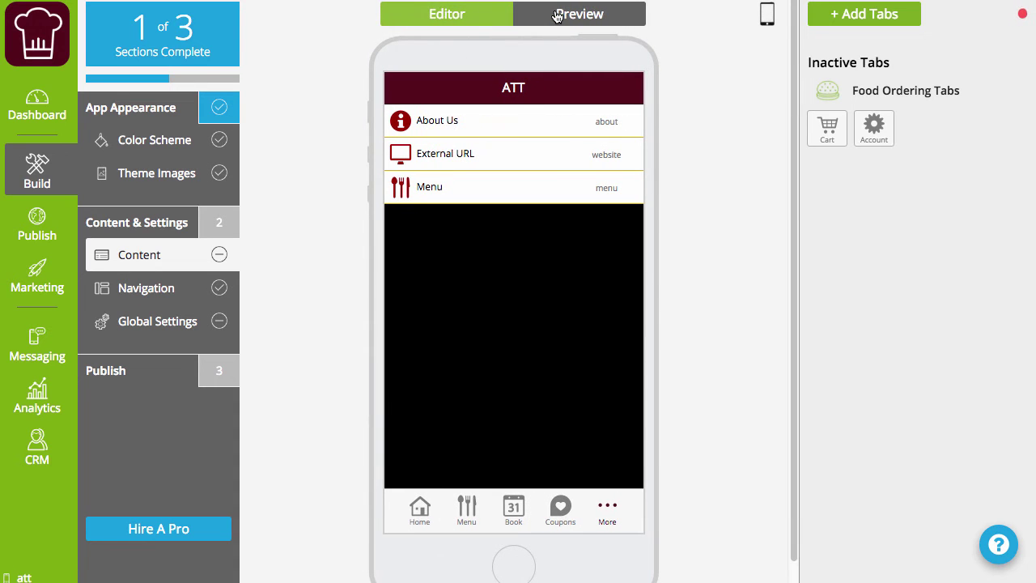